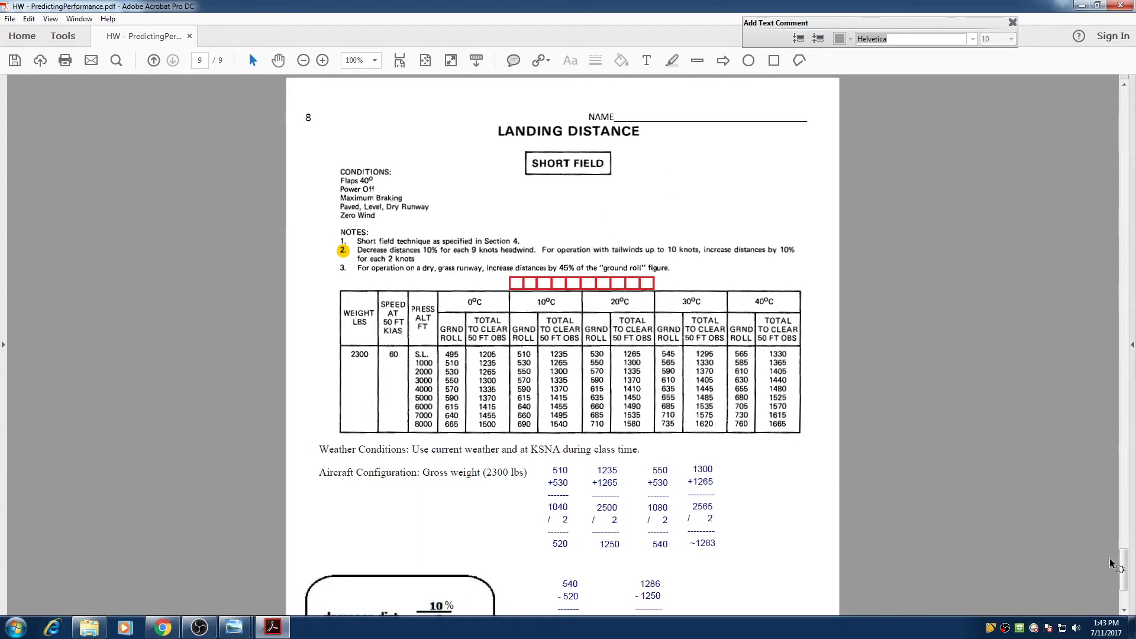
Examine the short-field landing distance chart's conditions and note 2 on headwind and tailwind adjustments
scroll(1124, 570, down, 1)
drag(1124, 571, 1122, 567)
scroll(681, 468, up, 2)
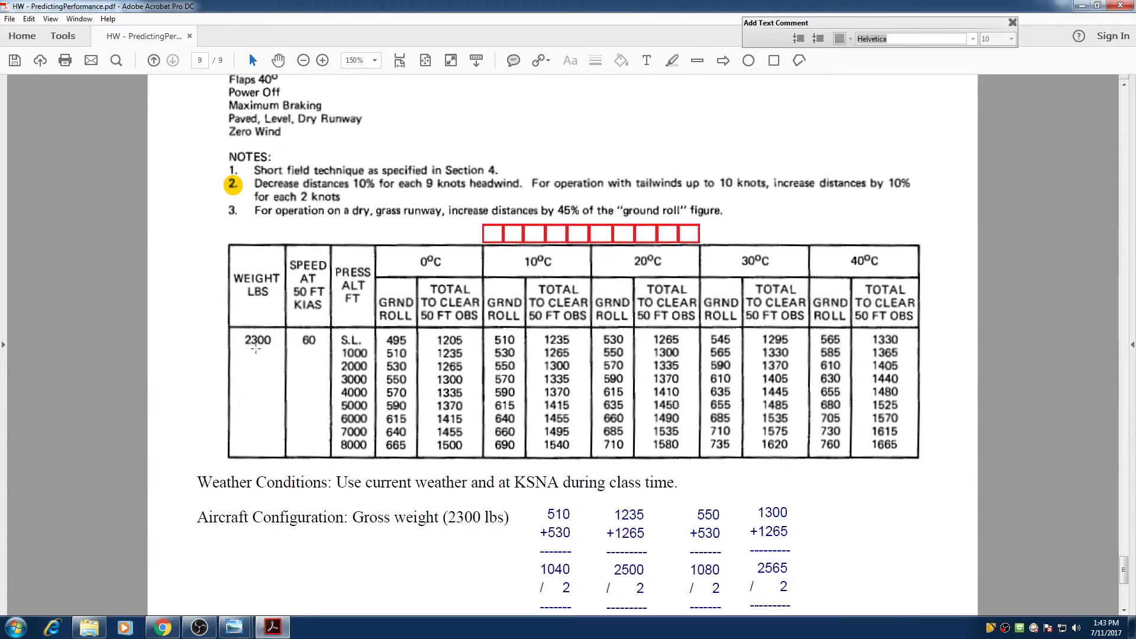
scroll(265, 264, up, 1)
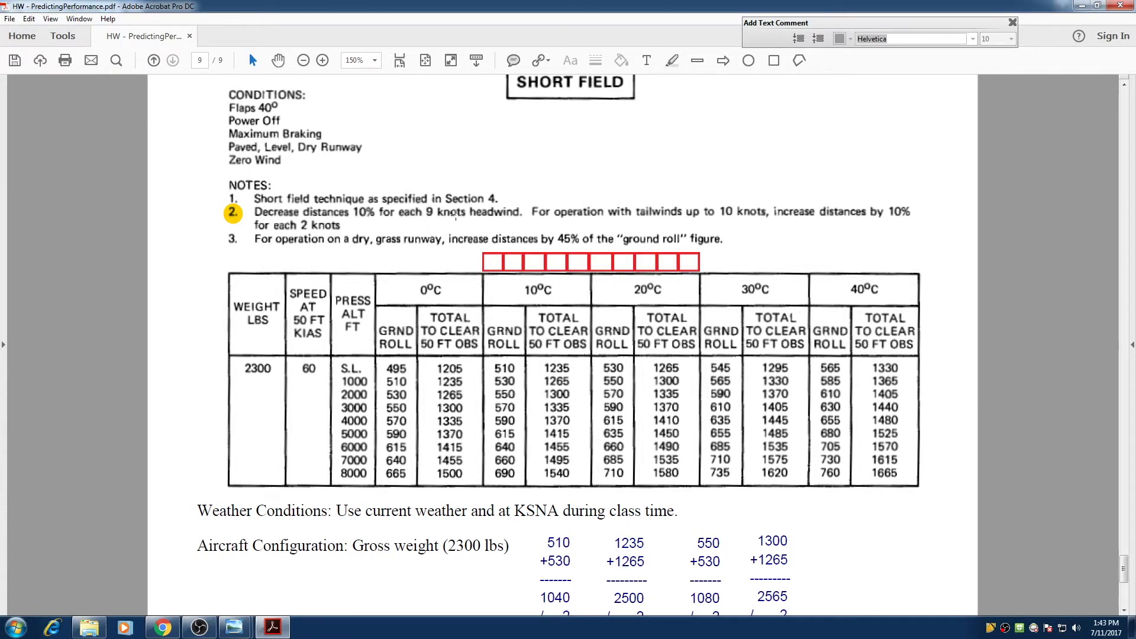
key(ctrl)
key(ctrl)
click(581, 218)
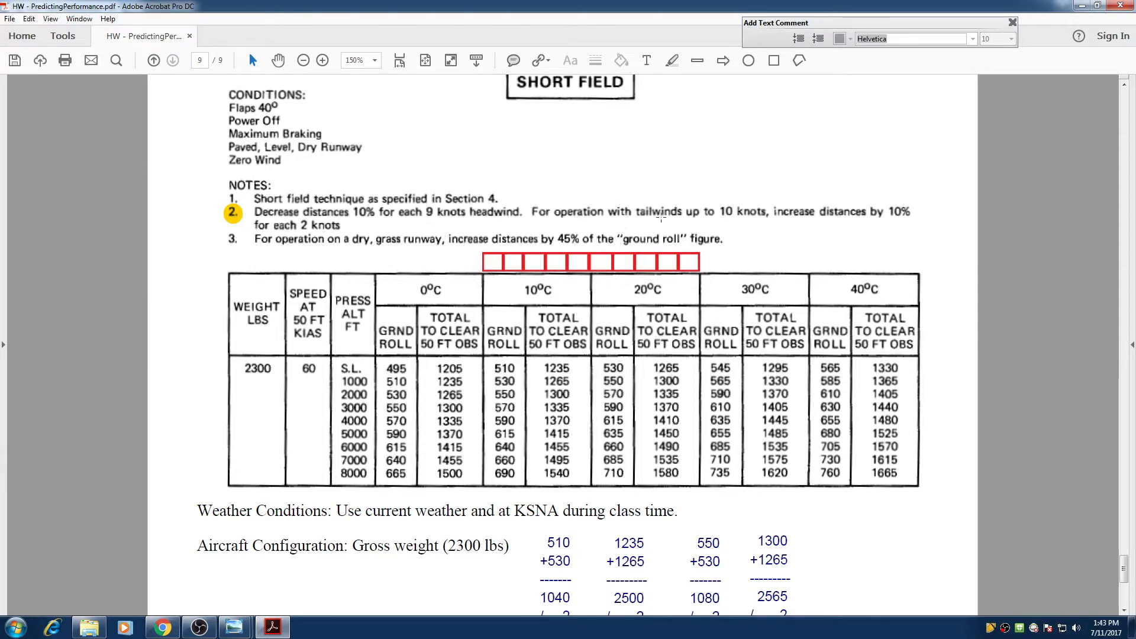
click(728, 217)
click(325, 226)
Highlight the red scale boxes above the table from the 10°C column to the ninth box, leaving the last box unmarked
scroll(327, 226, down, 1)
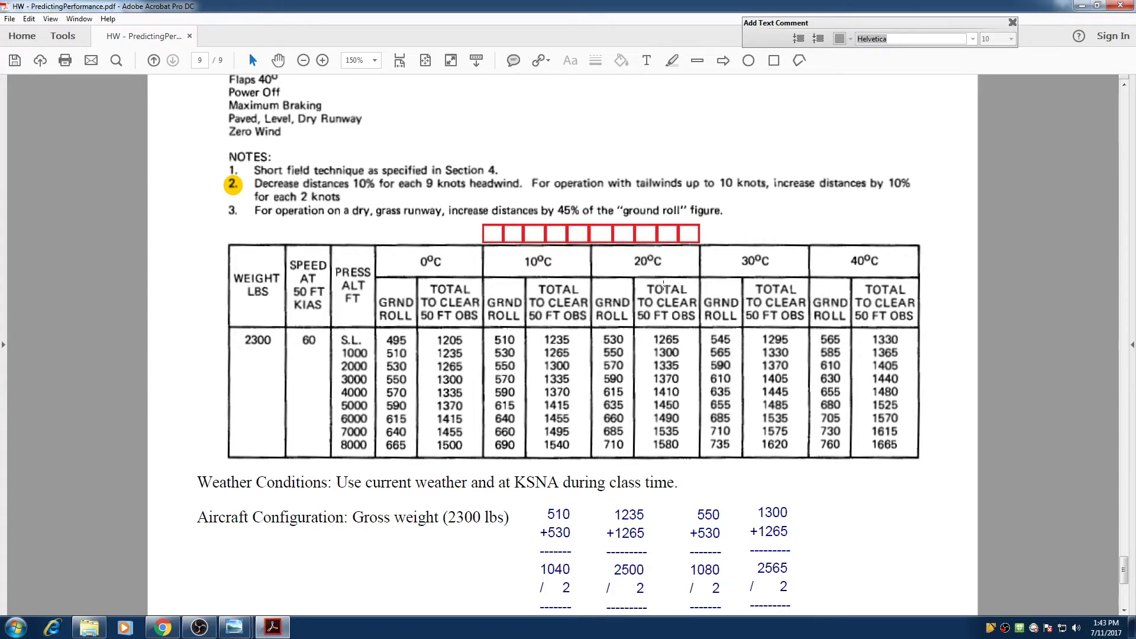
click(673, 61)
drag(491, 235, 674, 236)
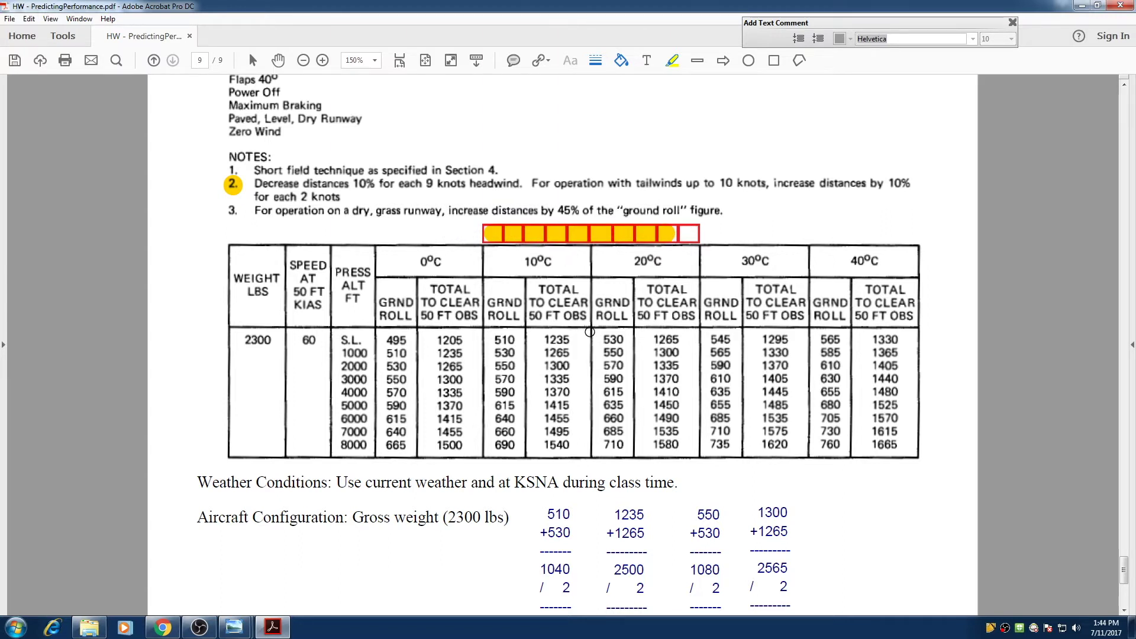
Examine the sea-level total distances to clear a 50 ft obstacle in the 10°C and 20°C columns against the highlighted scale
key(ctrl)
key(ctrl)
click(559, 340)
click(554, 346)
click(554, 346)
click(560, 345)
click(559, 345)
click(561, 343)
click(665, 341)
key(ctrl)
click(664, 341)
click(677, 344)
click(669, 236)
click(697, 230)
click(666, 341)
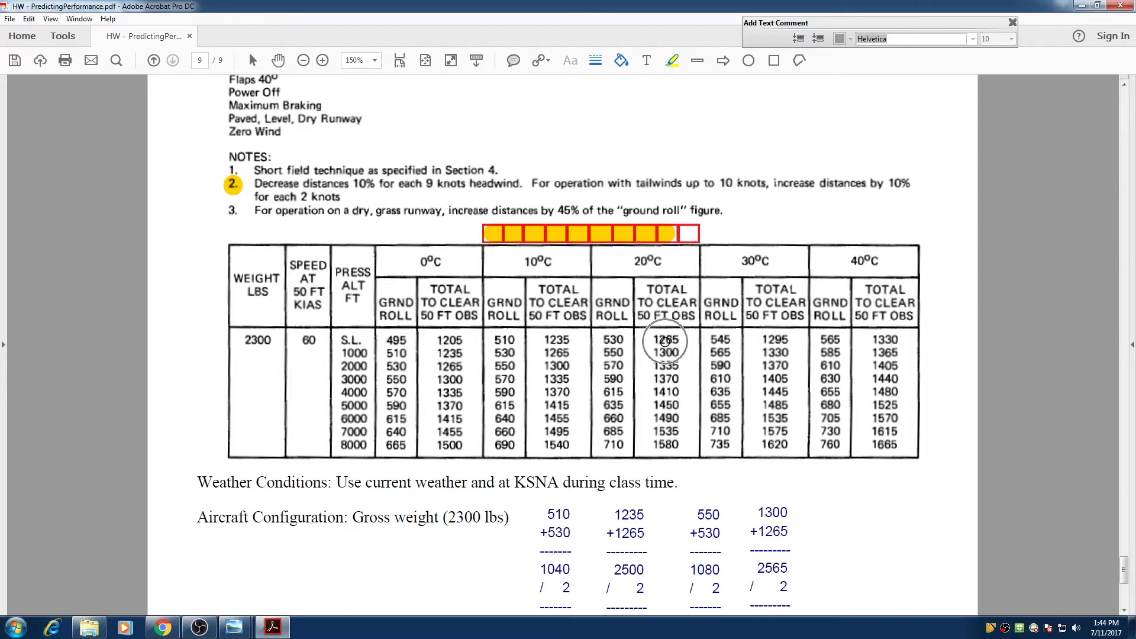
click(665, 342)
click(693, 242)
Check the 10°C averaging calculations for ground roll and total distance against the sea-level and 1000 ft table rows
scroll(694, 242, down, 2)
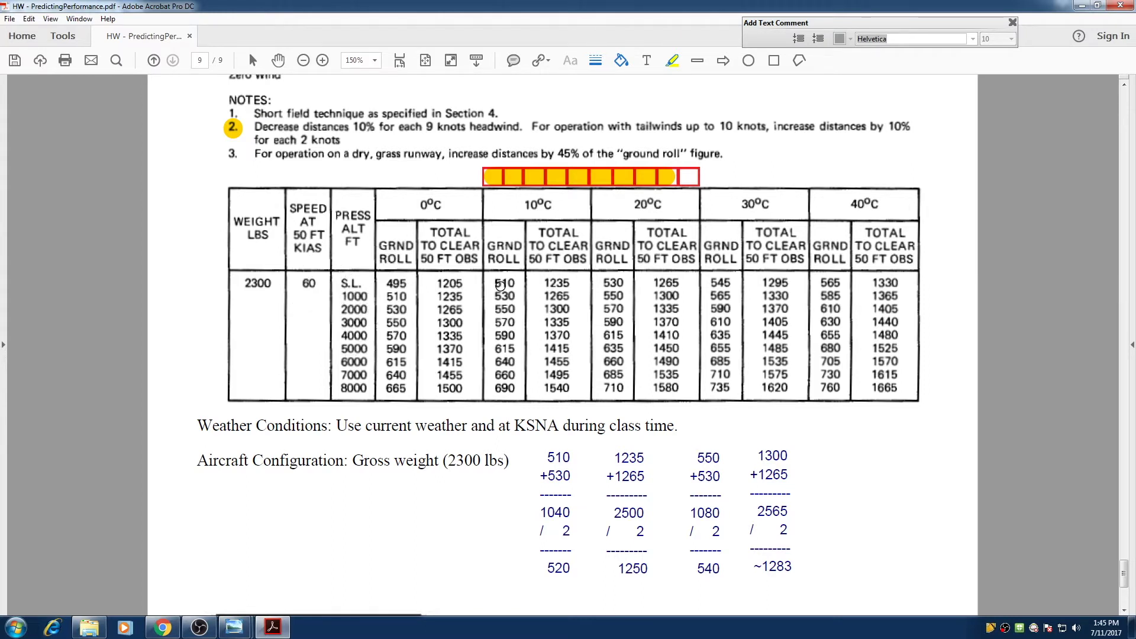
click(549, 456)
scroll(555, 461, down, 1)
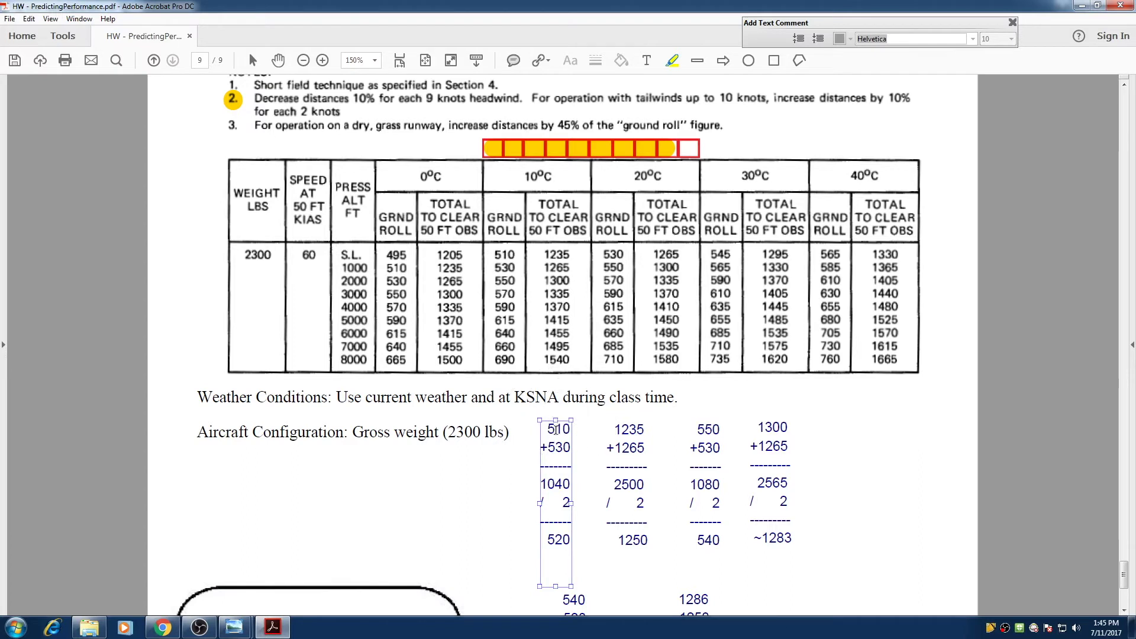
scroll(553, 451, down, 1)
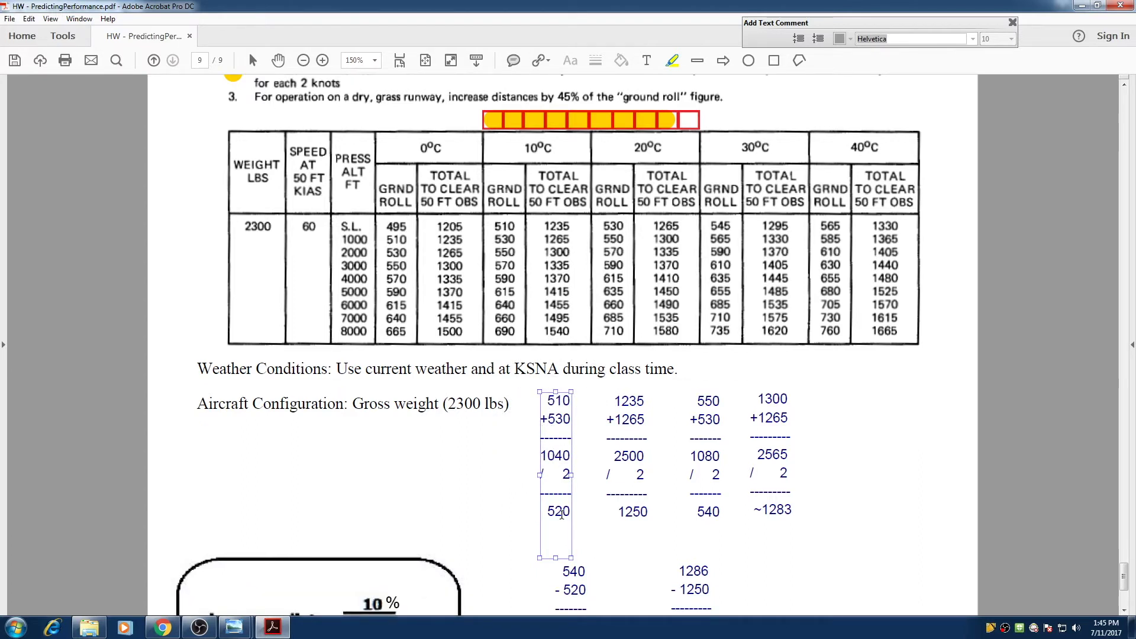
click(619, 414)
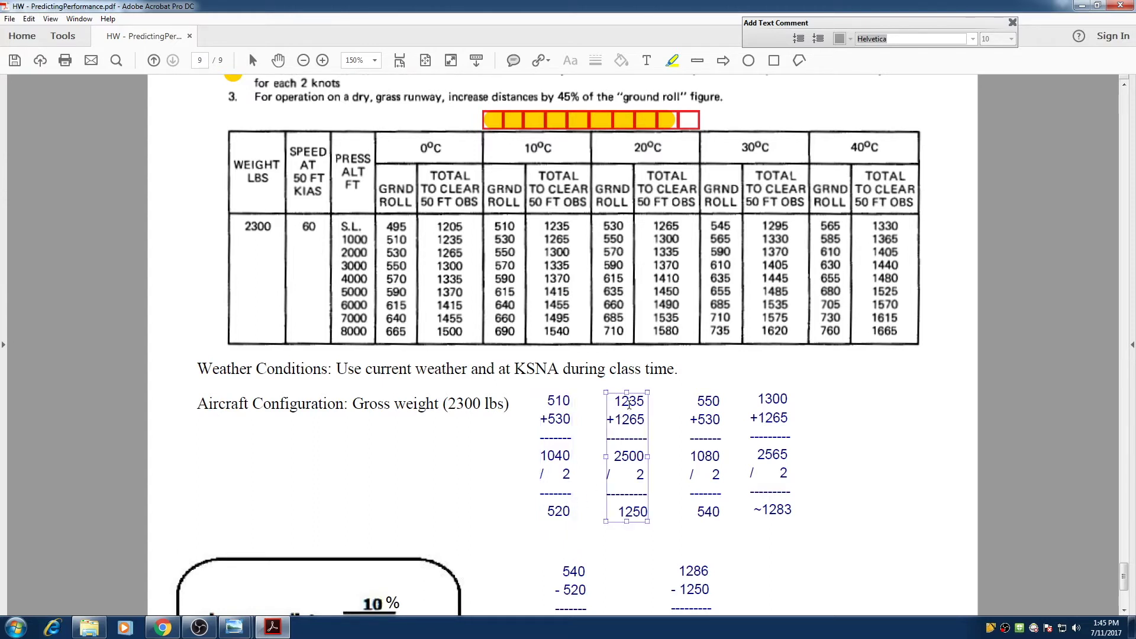
click(628, 404)
click(562, 243)
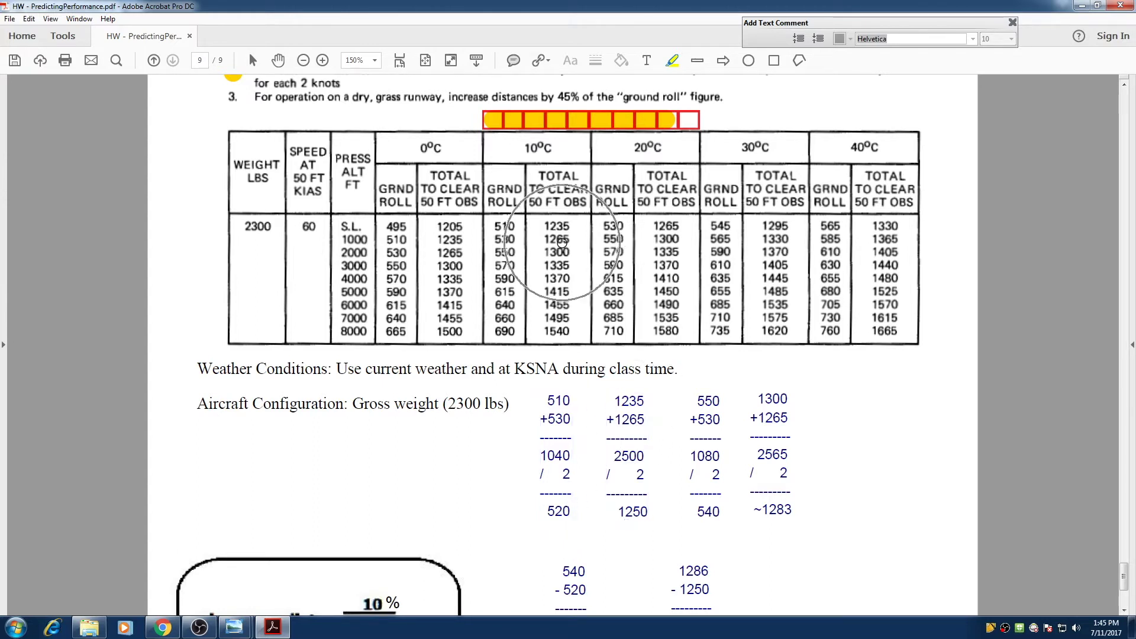
click(562, 243)
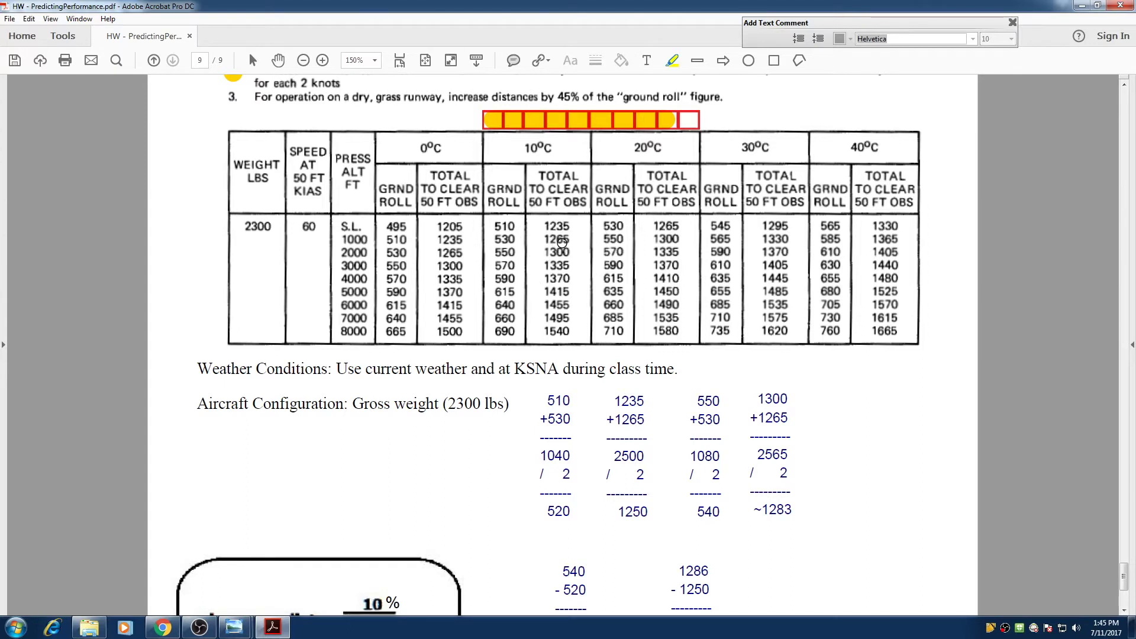
click(633, 510)
Check the 20°C averaging calculations for ground roll and total distance against the sea-level and 1000 ft table rows
click(613, 230)
click(615, 225)
click(614, 240)
click(713, 515)
click(683, 378)
click(662, 226)
click(661, 240)
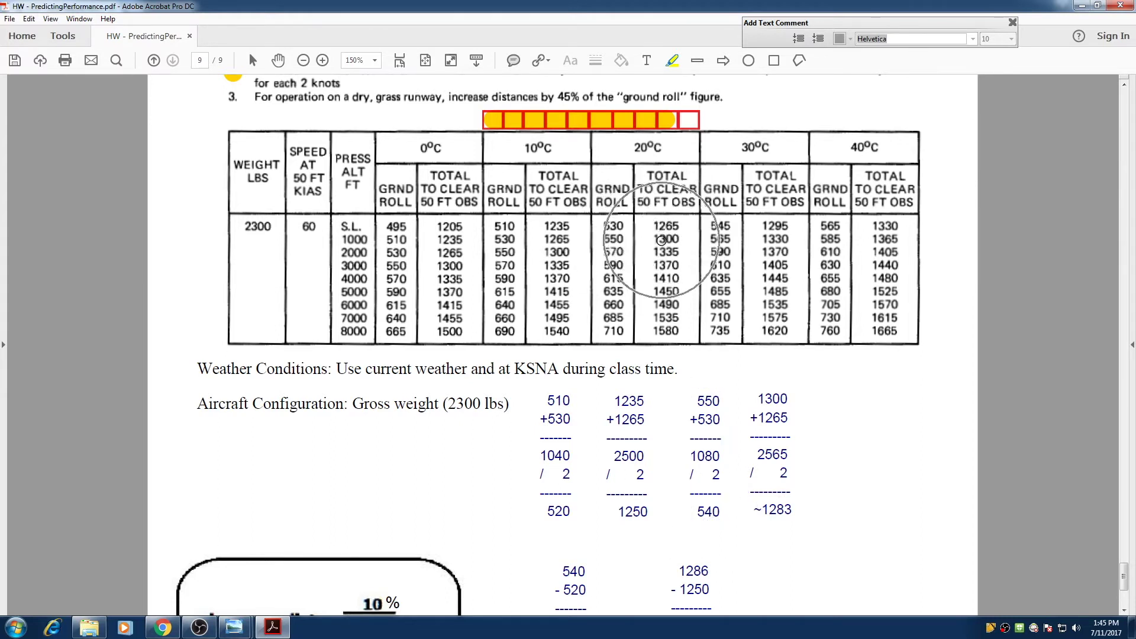
click(784, 479)
click(772, 510)
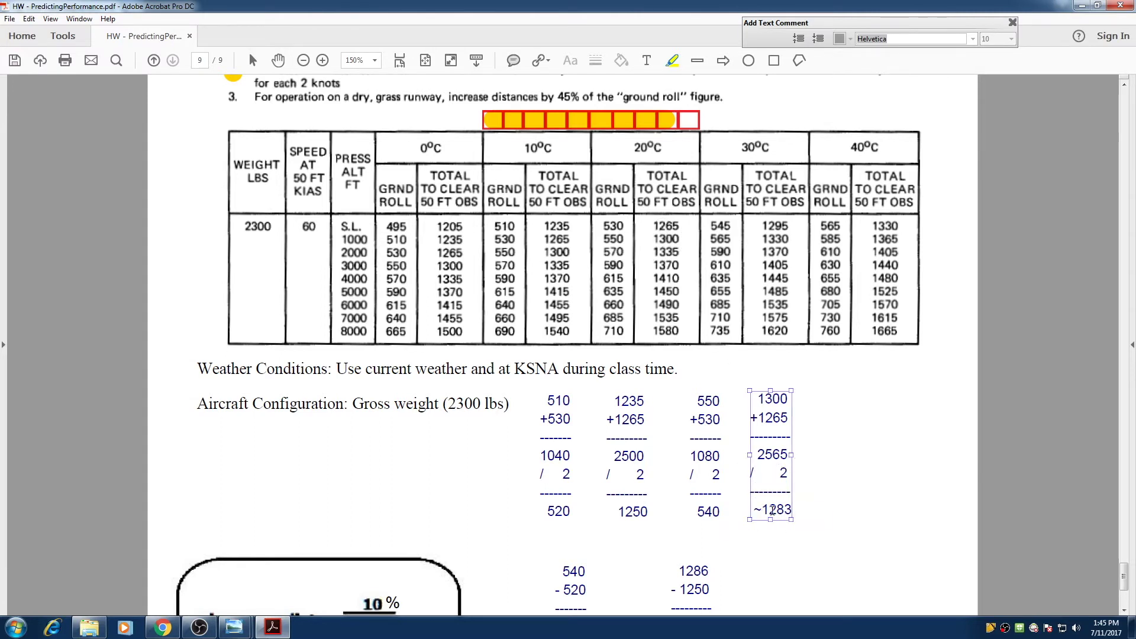
click(818, 518)
Compare the averaged ground-roll and total-distance results at the bottom of the four calculation columns
scroll(852, 468, down, 2)
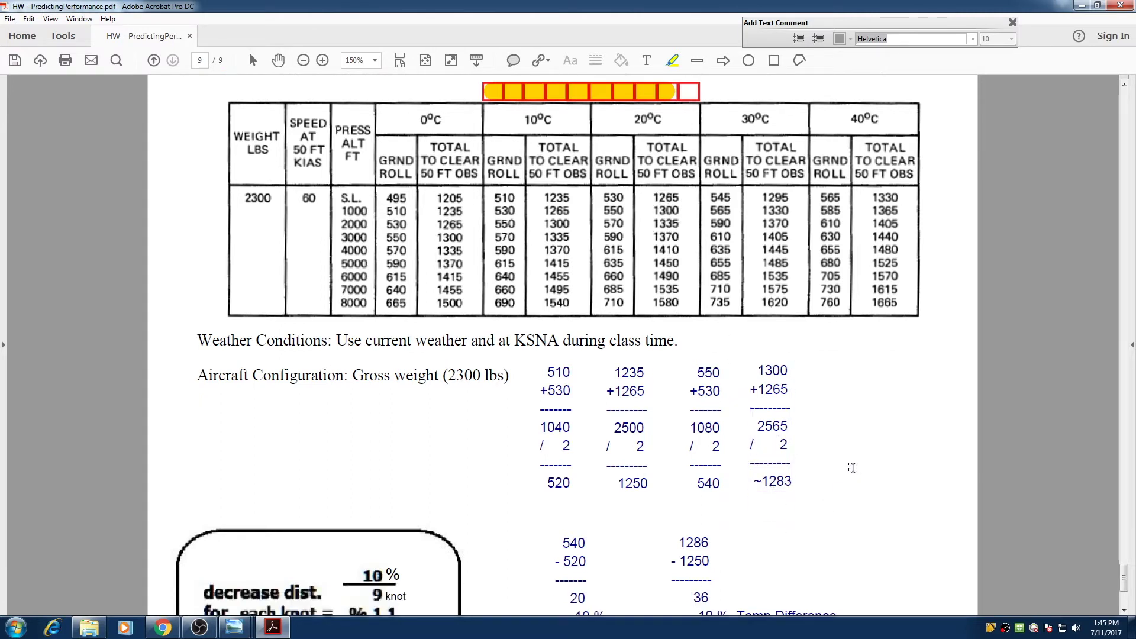
click(769, 424)
click(597, 424)
click(559, 426)
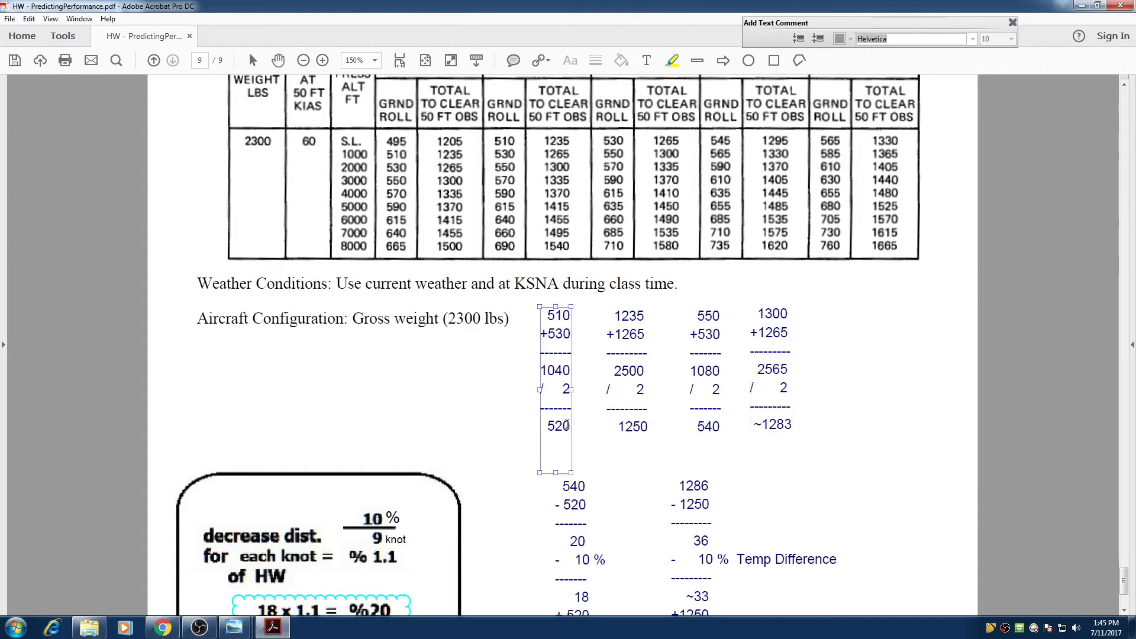
click(652, 424)
click(774, 426)
click(849, 437)
scroll(857, 438, down, 1)
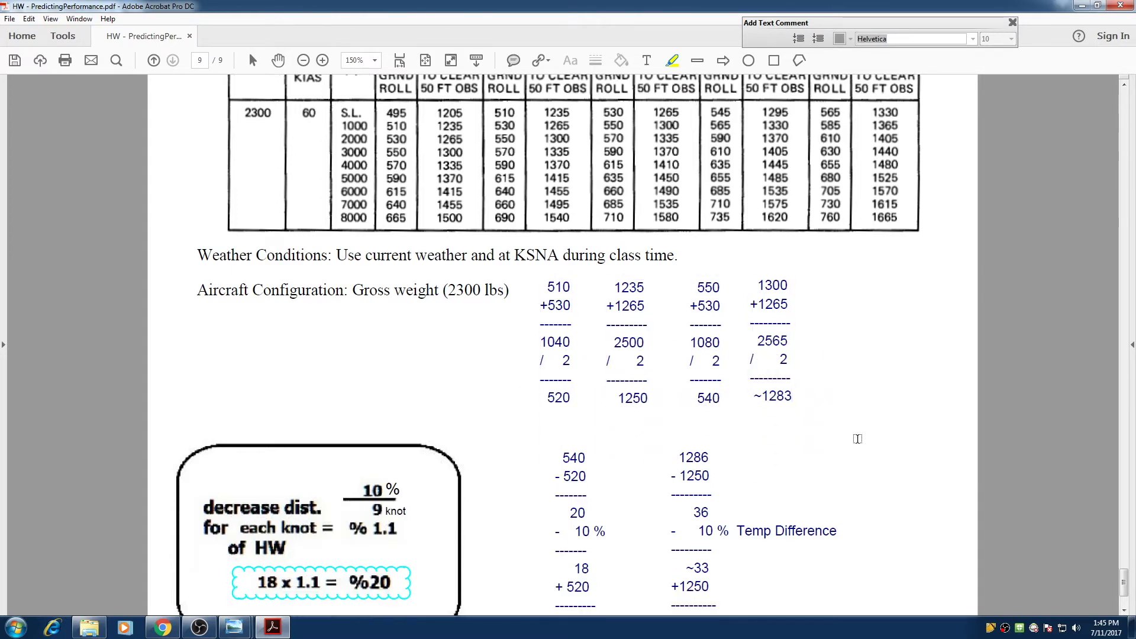
scroll(858, 439, up, 2)
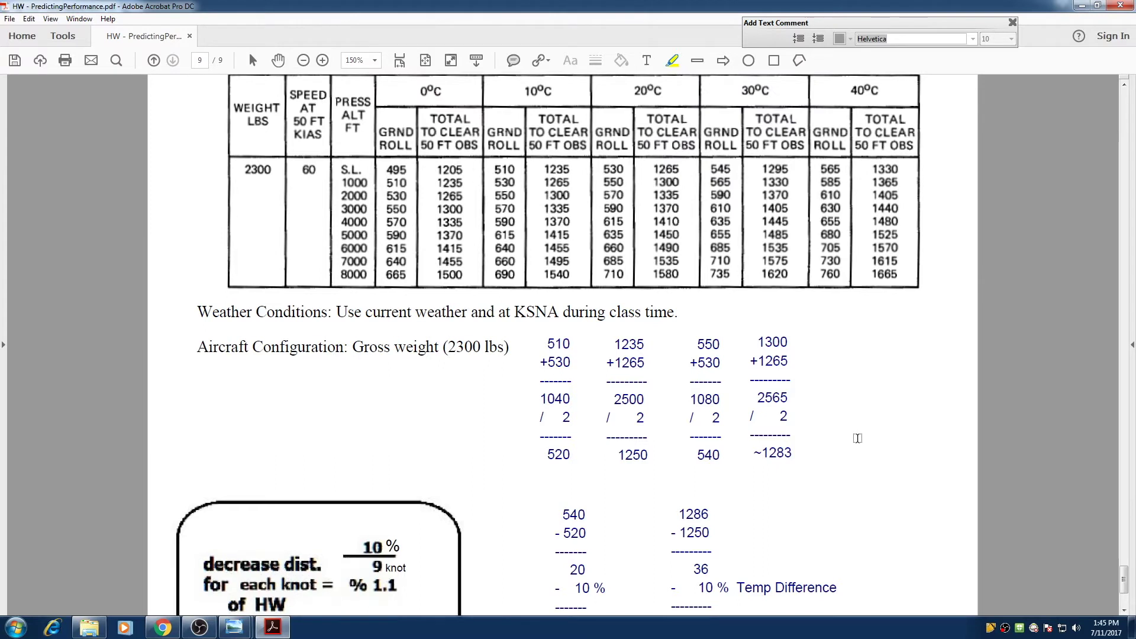
scroll(857, 439, down, 1)
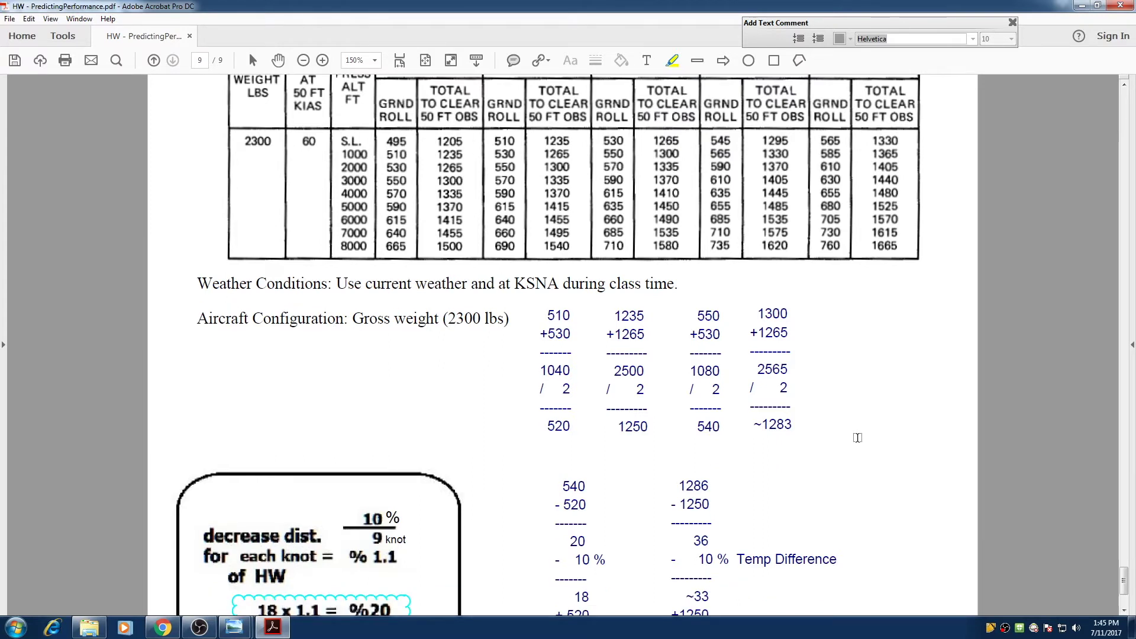
Review the 10% temperature-difference correction in the ground-roll calculation against the highlighted temperature scale
scroll(857, 439, up, 3)
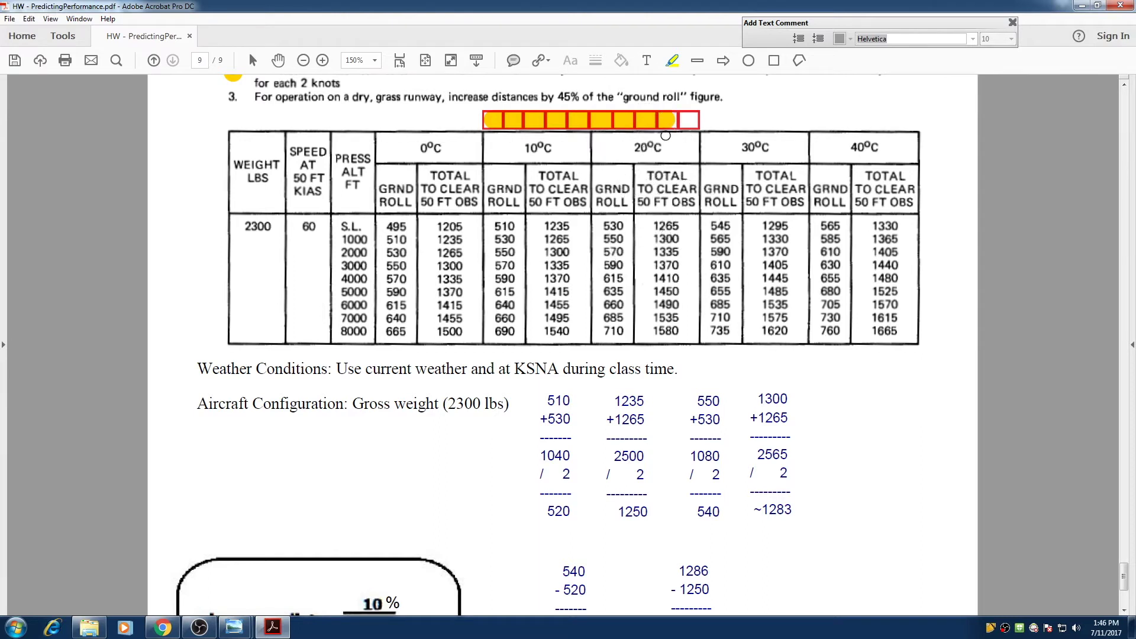
scroll(665, 135, down, 4)
click(560, 414)
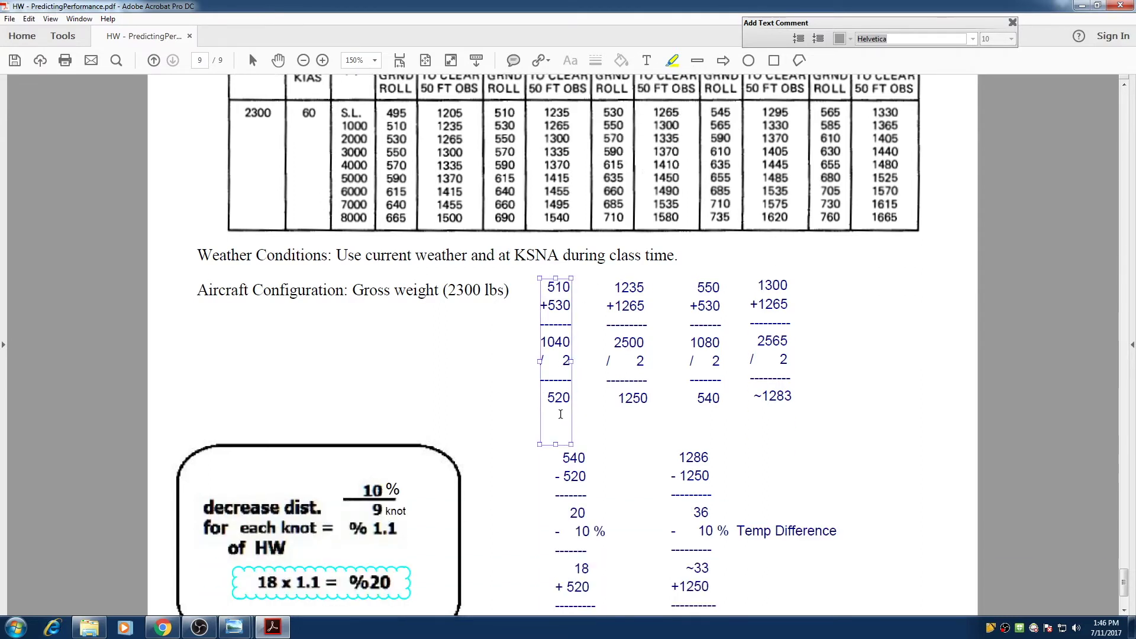
key(ctrl)
key(ctrl)
key(ctrl)
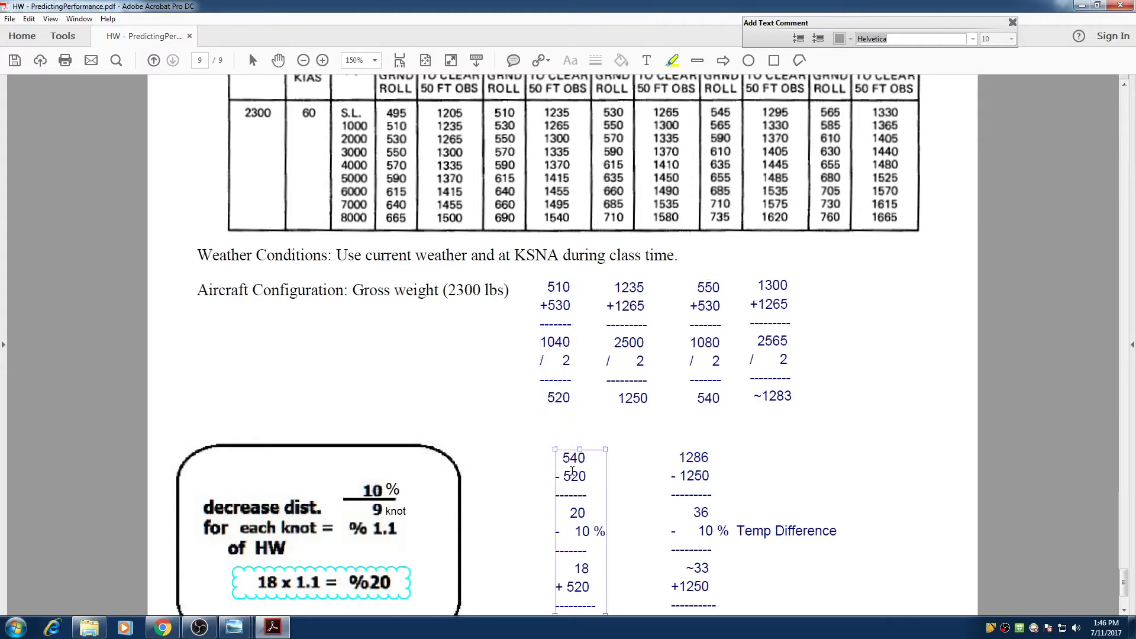
scroll(572, 473, down, 1)
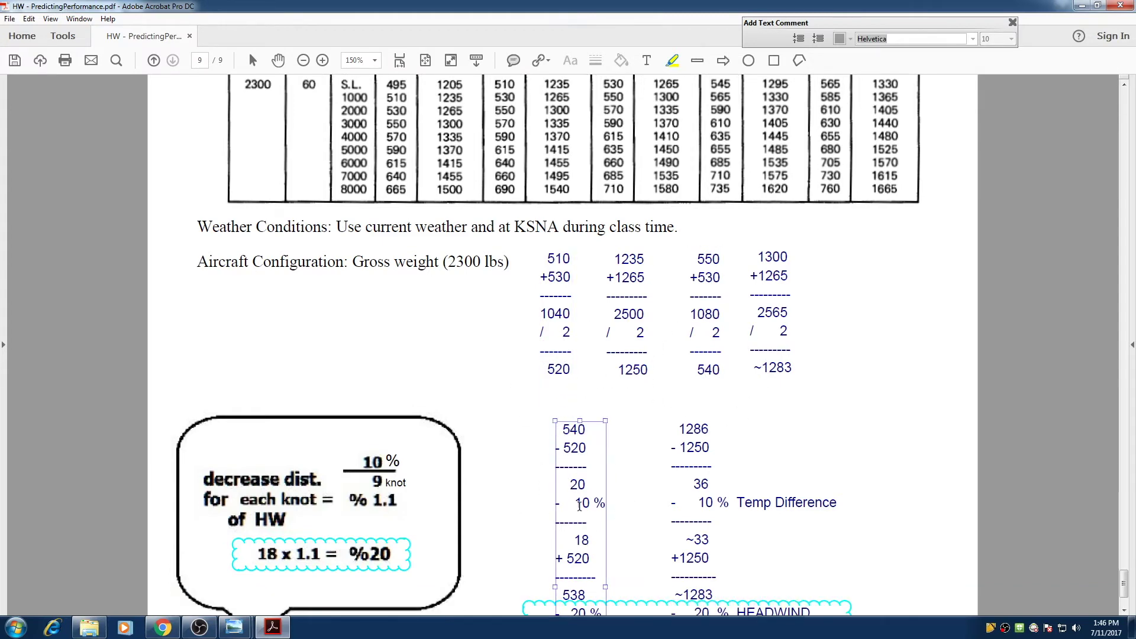
click(579, 505)
scroll(579, 506, down, 2)
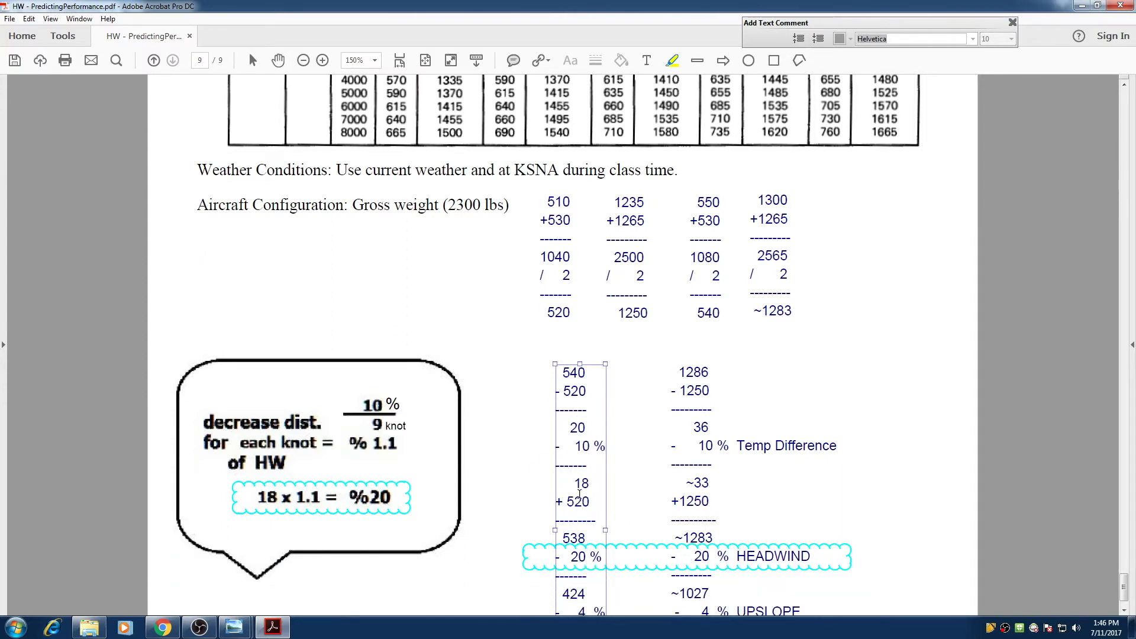
click(581, 491)
click(582, 499)
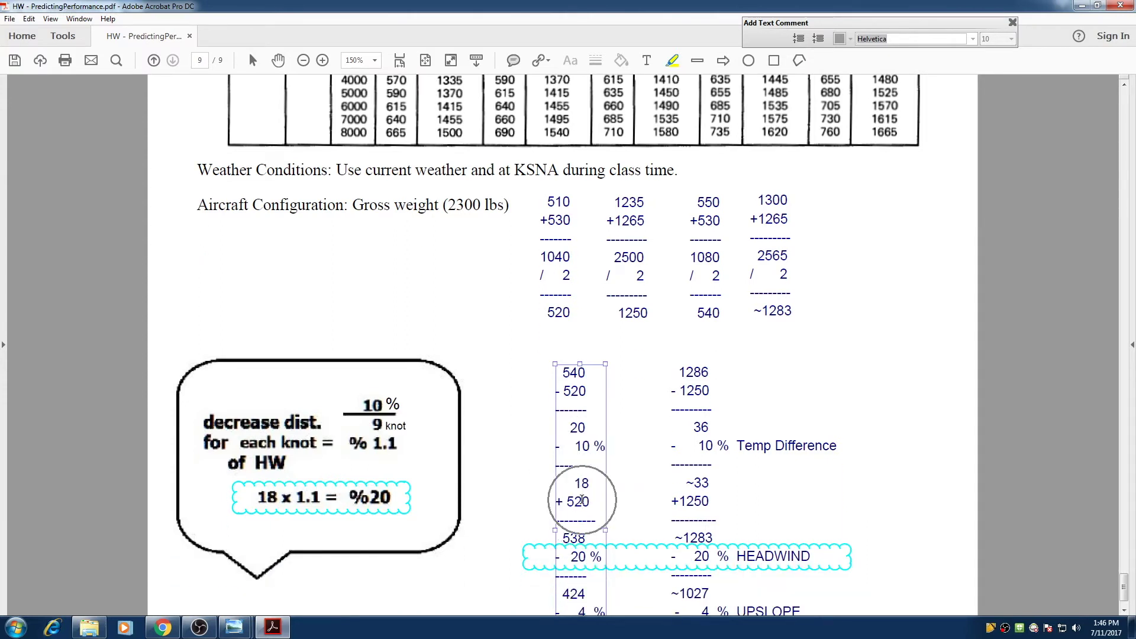
click(578, 395)
scroll(578, 497, down, 1)
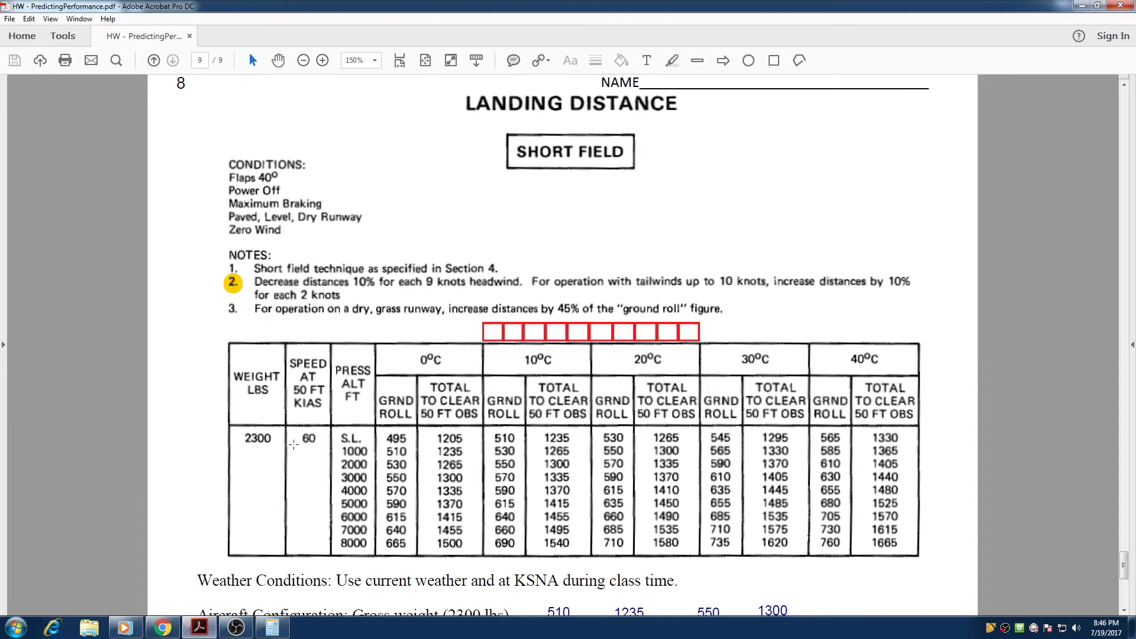
Read note 2's rule for decreasing landing distance per 9 knots of headwind and find the matching callout below the table
key(ctrl)
key(ctrl)
scroll(474, 286, down, 2)
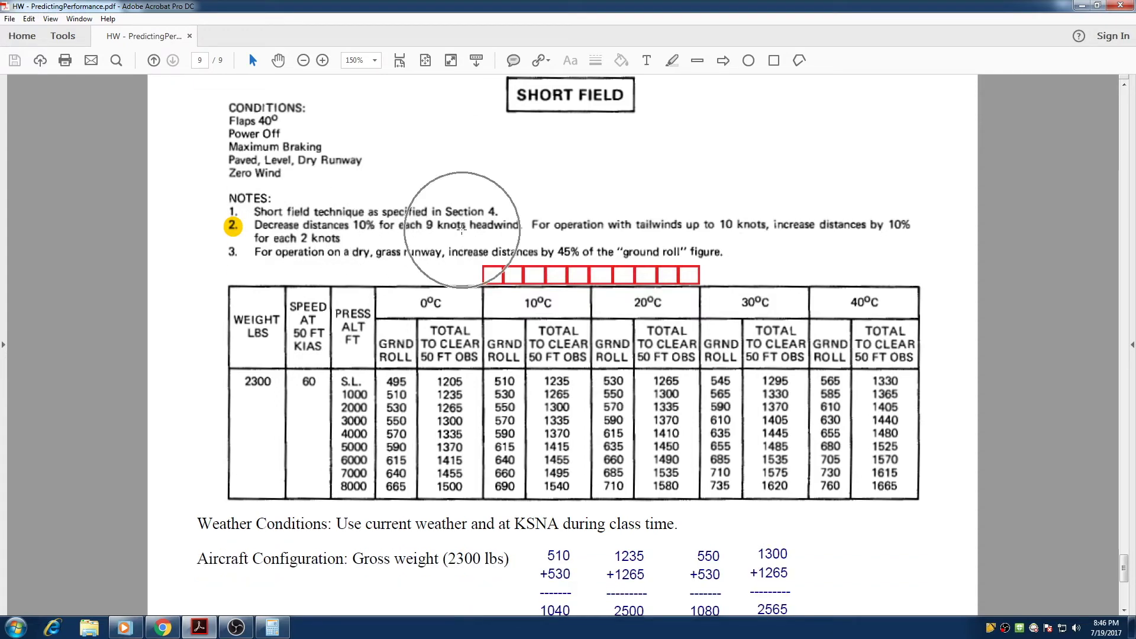
scroll(423, 243, down, 10)
scroll(422, 252, down, 4)
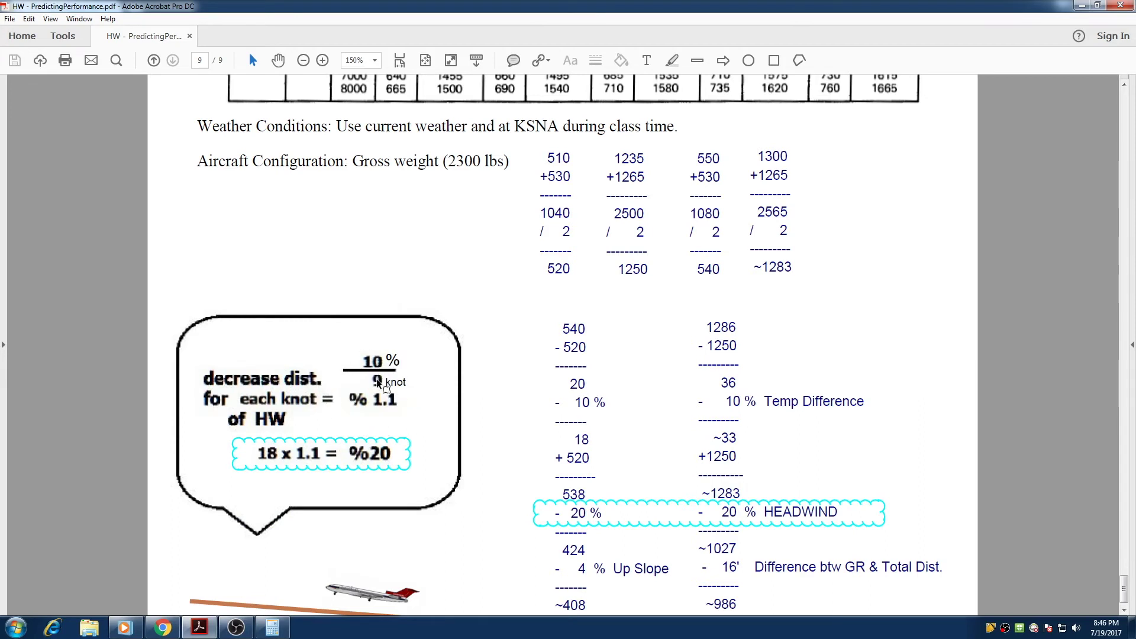
Review the callout's per-knot headwind percentage and its multiplication by the 18-knot headwind
key(ctrl)
key(ctrl)
click(375, 366)
click(383, 403)
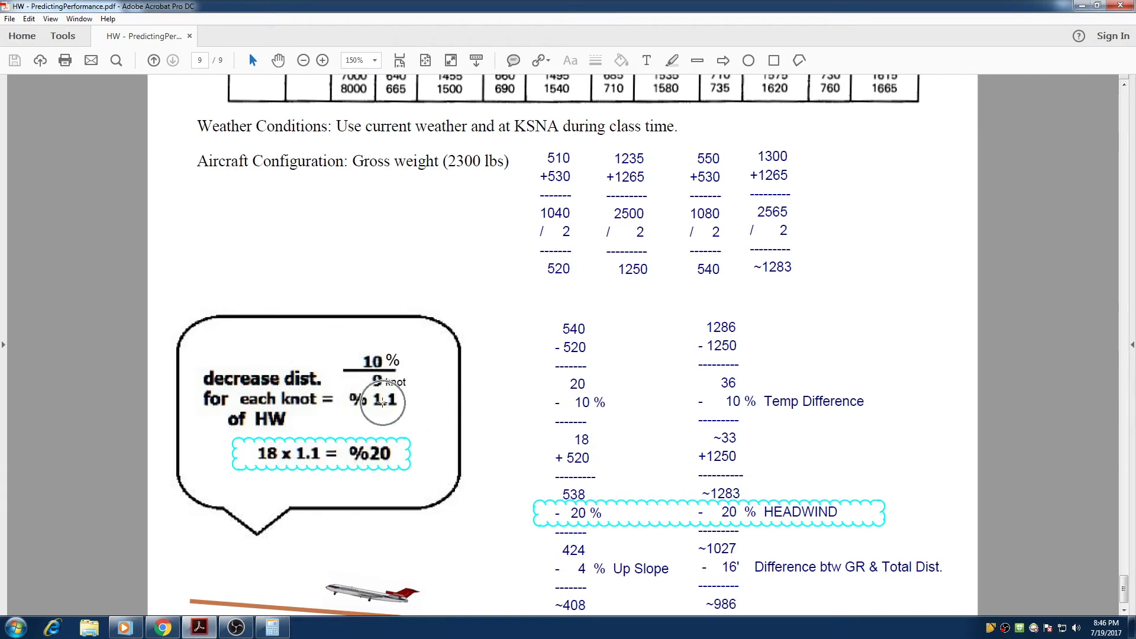
click(269, 456)
click(271, 456)
click(309, 458)
Trace the 20% headwind reduction through the ground-roll calculation down to the up-slope line
scroll(420, 455, down, 1)
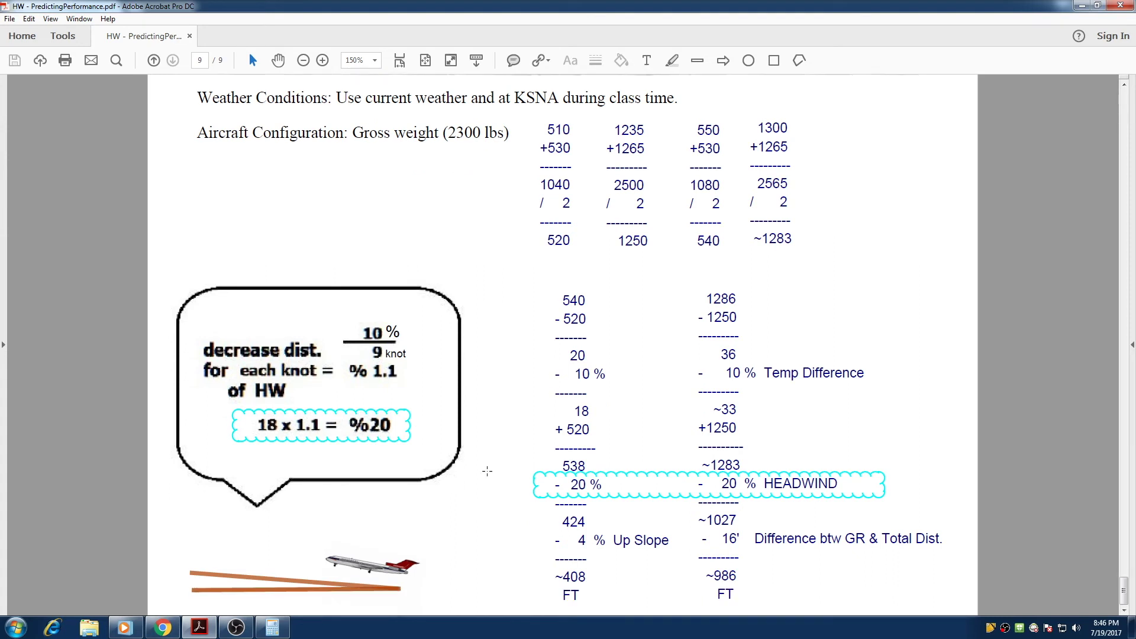
click(574, 470)
click(583, 488)
click(570, 486)
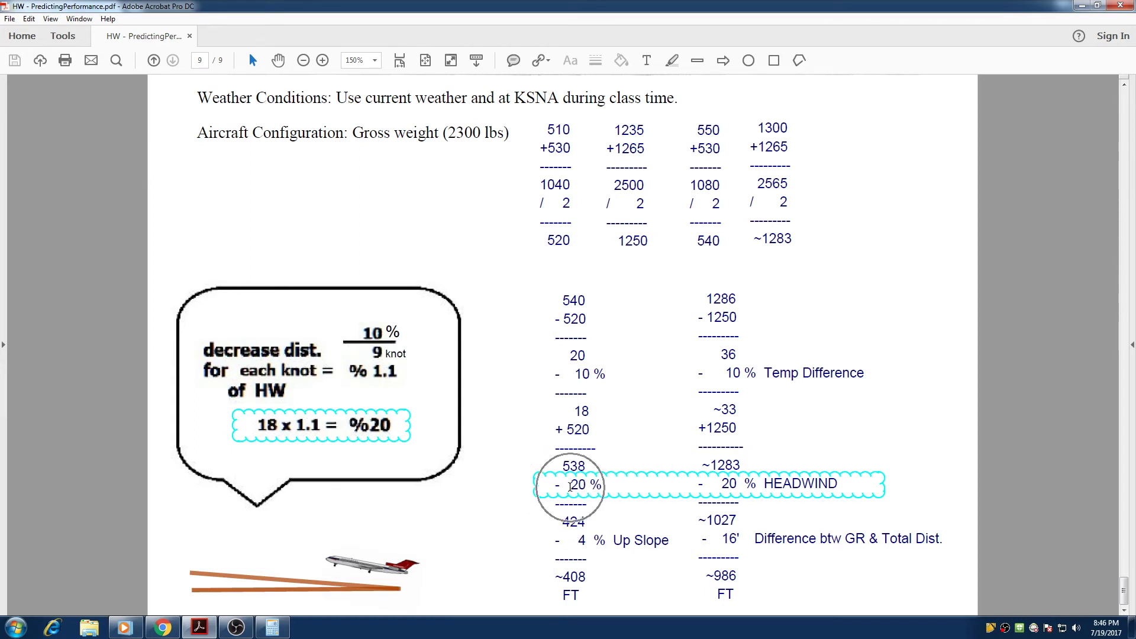
click(576, 521)
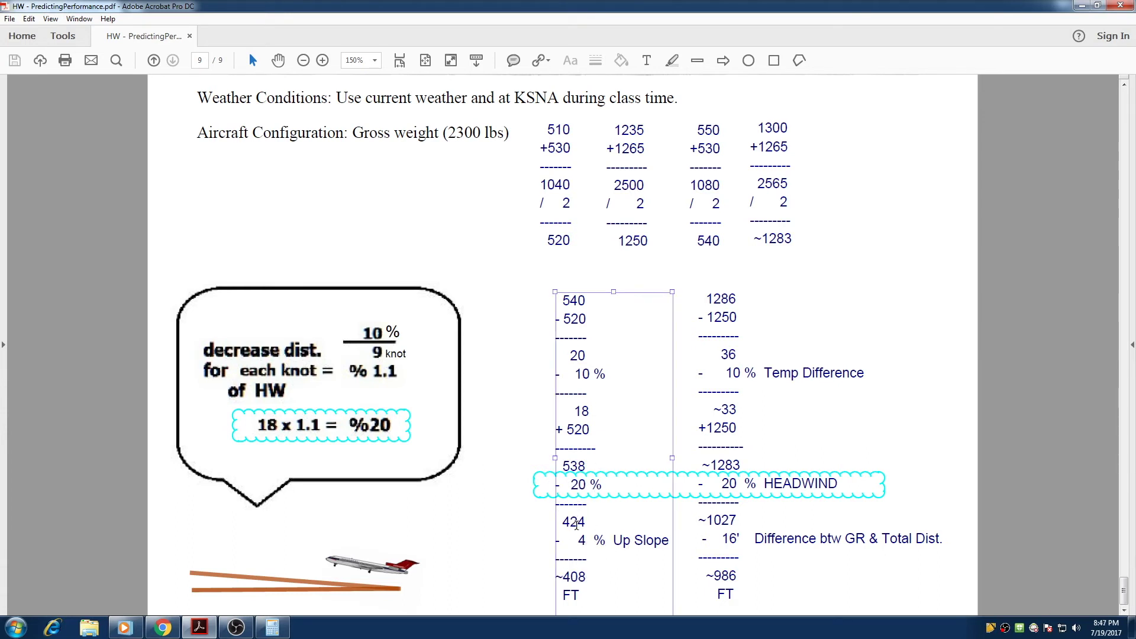
click(597, 537)
click(467, 546)
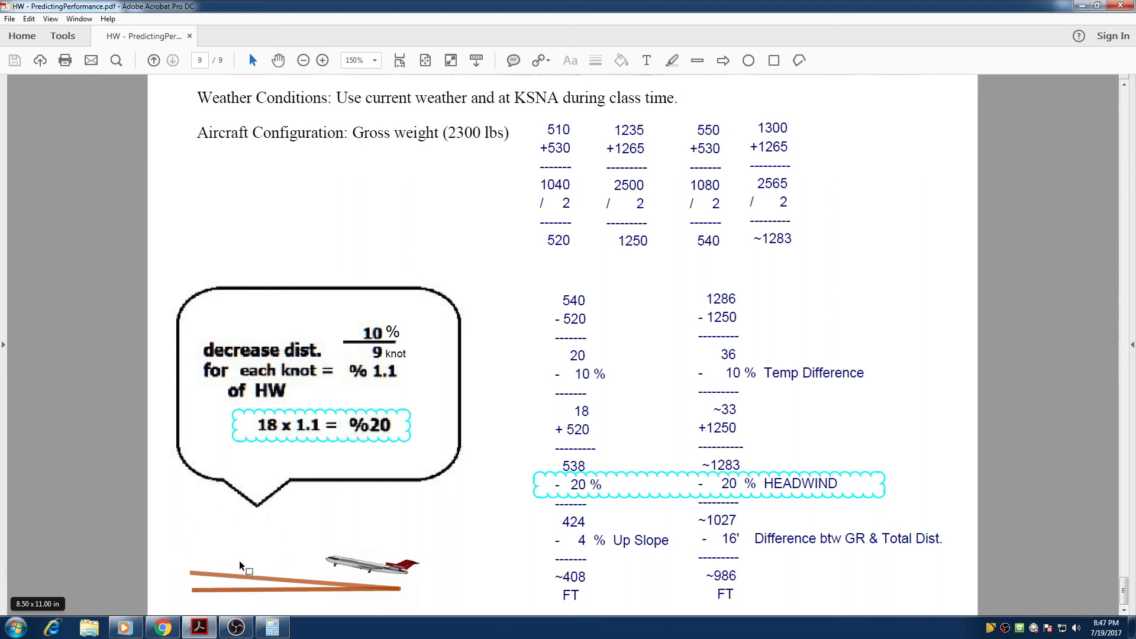
click(611, 521)
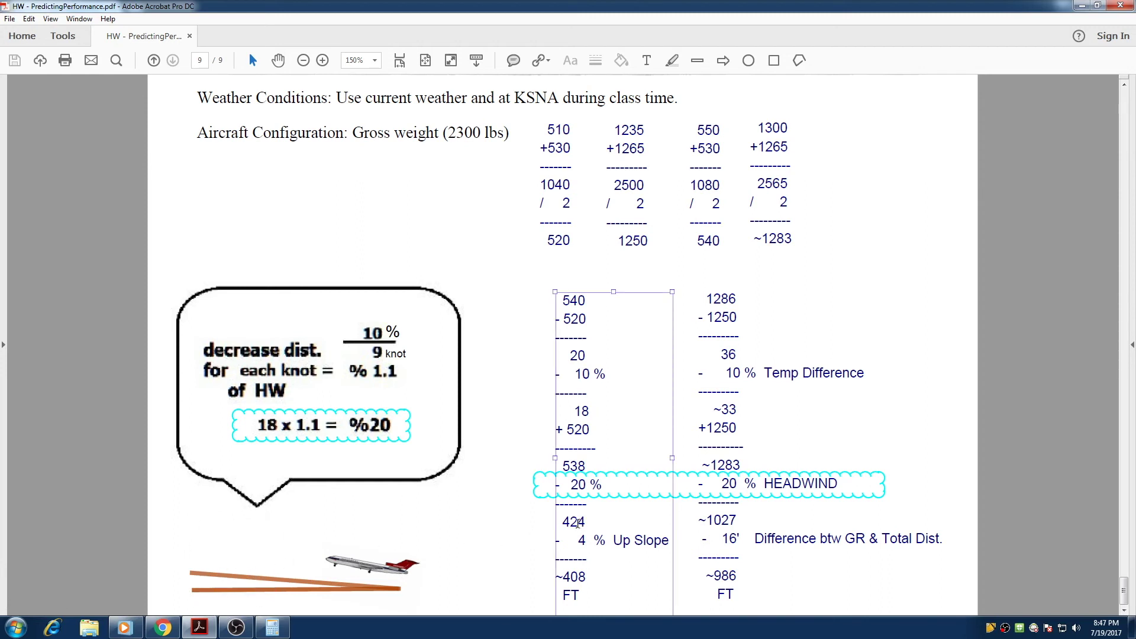
click(564, 477)
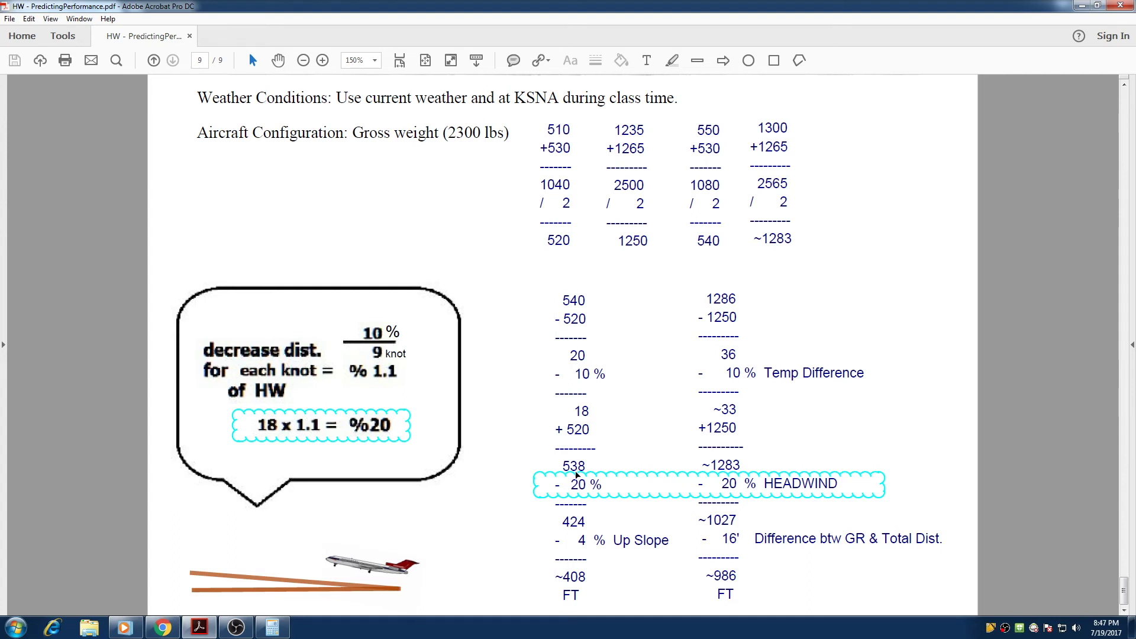
click(575, 473)
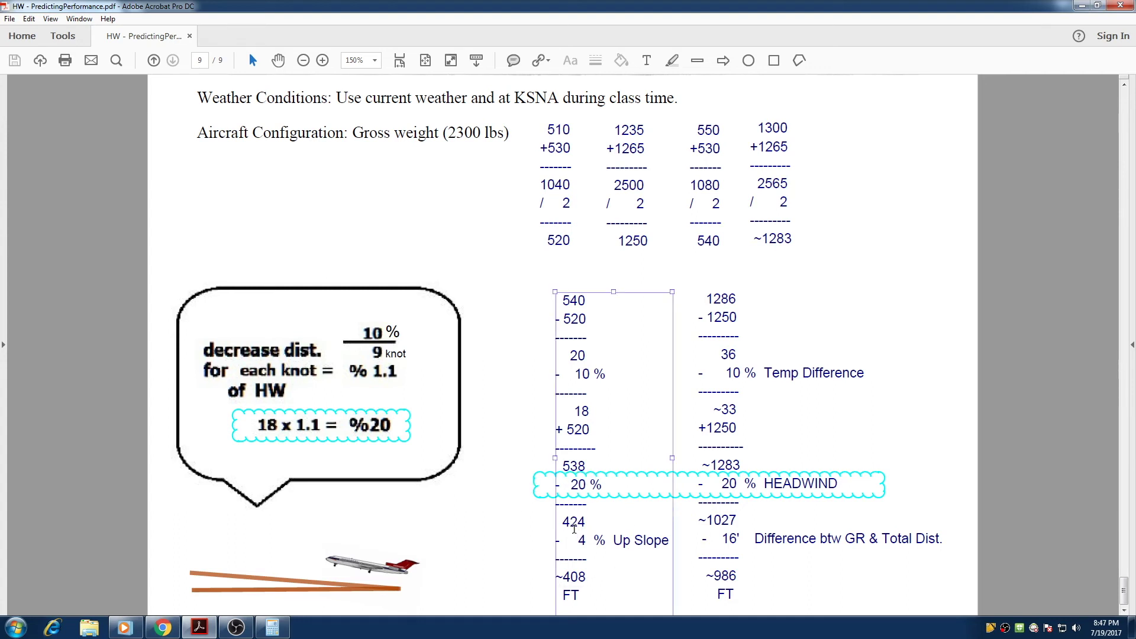
Check the ground-roll calculation's 4% up-slope correction and switch to Chrome to view SkyVector's runway 02R/20L data for SNA
click(571, 528)
click(581, 528)
click(580, 548)
click(580, 548)
click(279, 594)
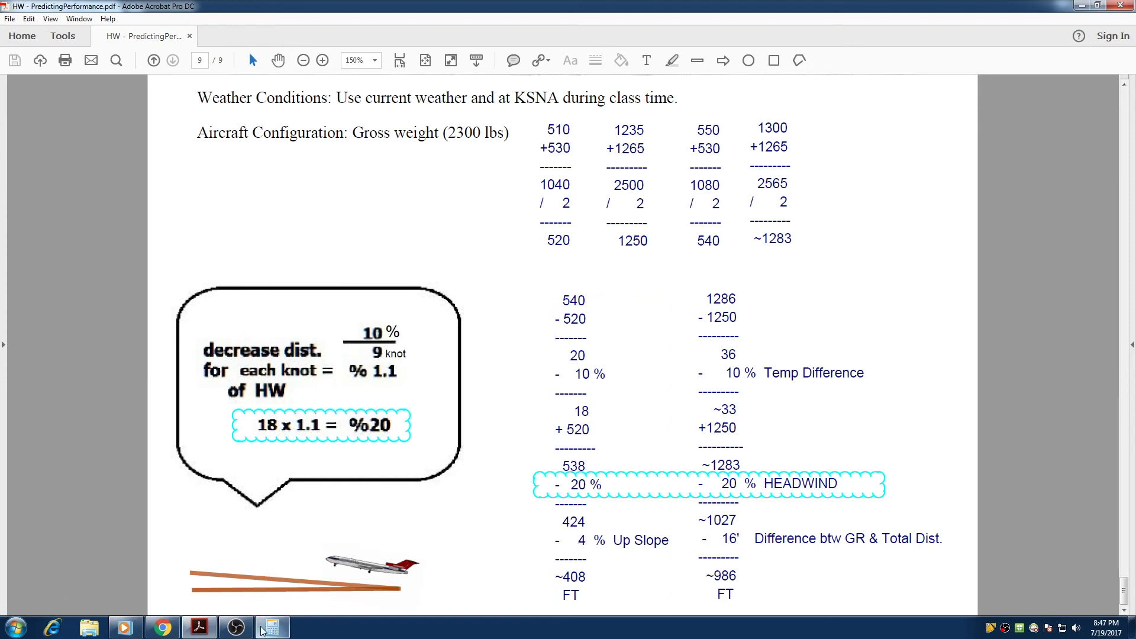
click(162, 627)
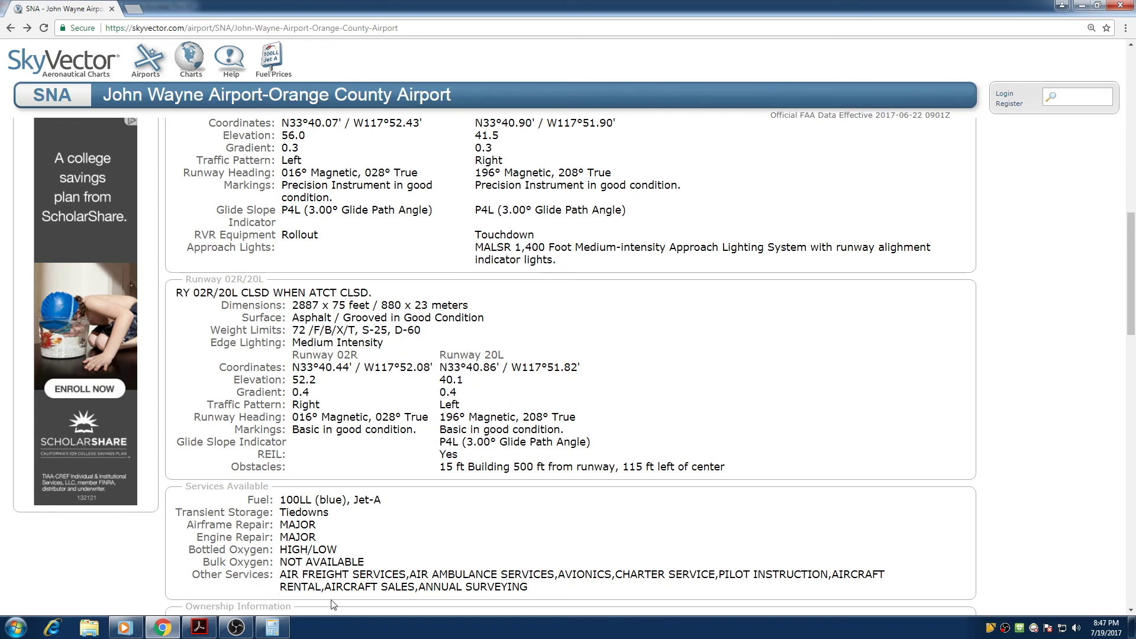
Switch back to Acrobat and review the final ground-roll distance against the figure above the headwind correction
click(199, 632)
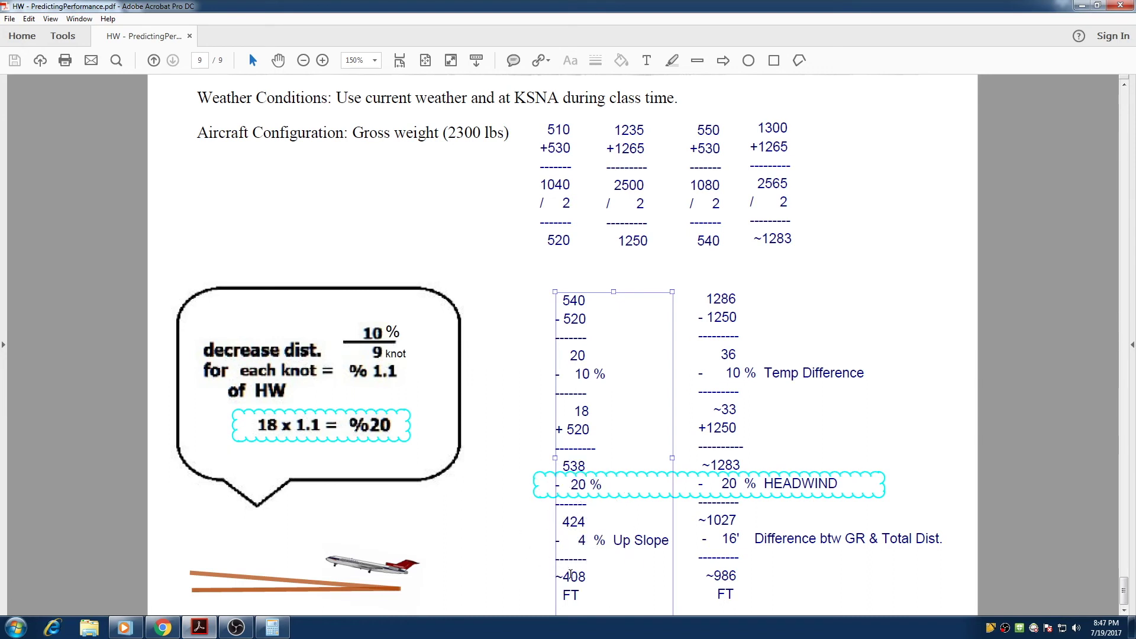
key(ctrl)
key(ctrl)
key(ctrl)
click(574, 462)
click(575, 570)
key(ctrl)
click(486, 557)
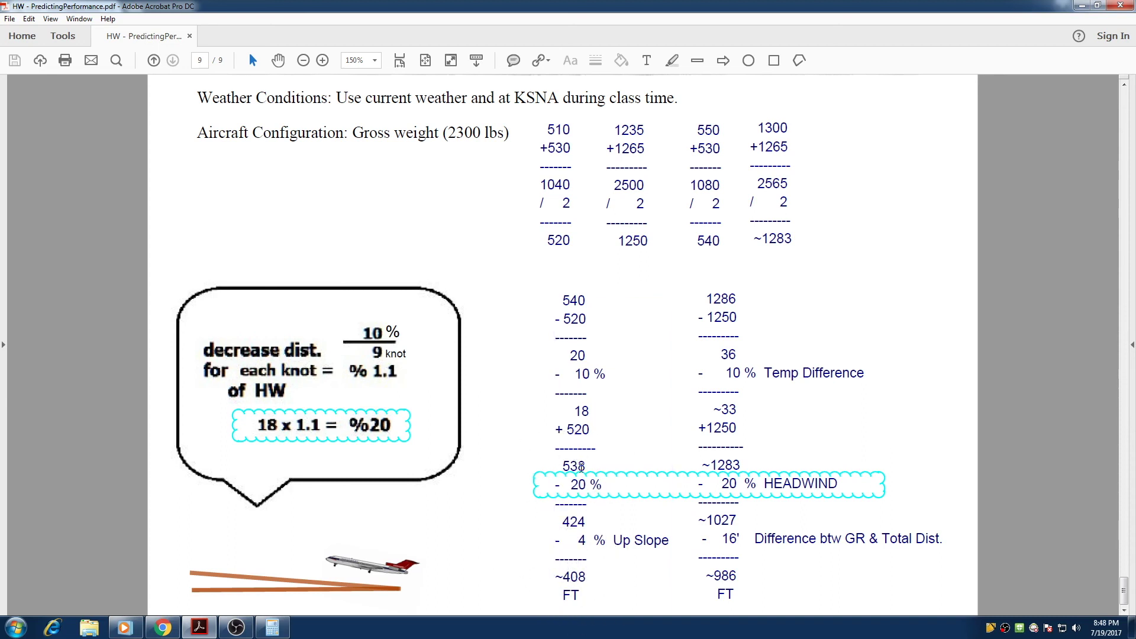
Examine the ground-roll column's up-slope deduction and the final distance in feet beneath it
click(585, 539)
click(578, 574)
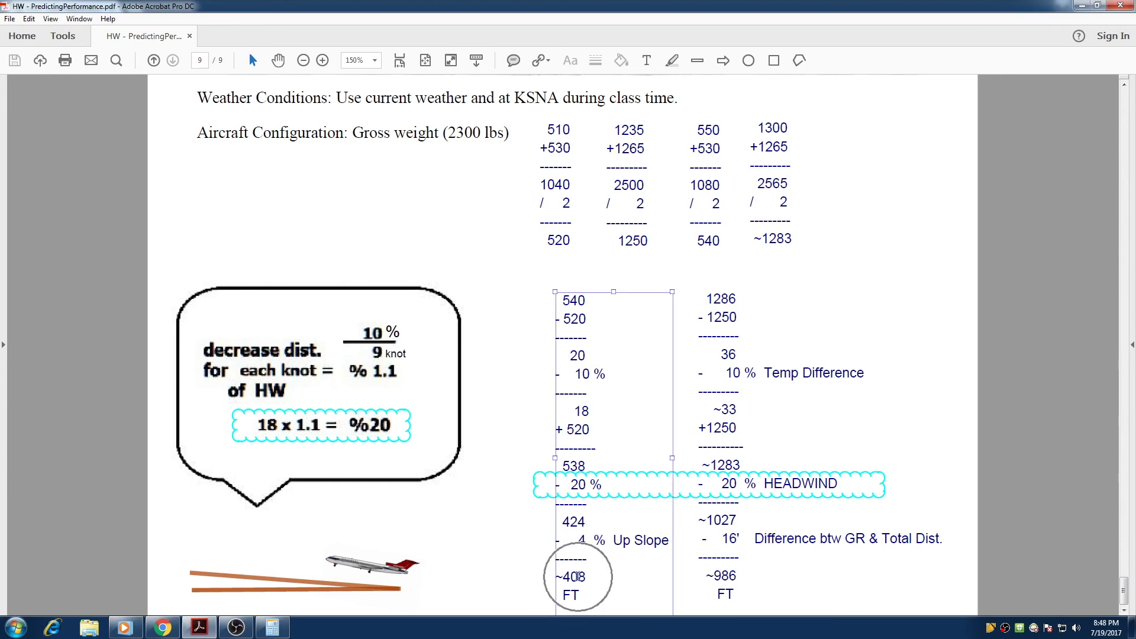
key(ctrl)
key(ctrl)
key(ctrl)
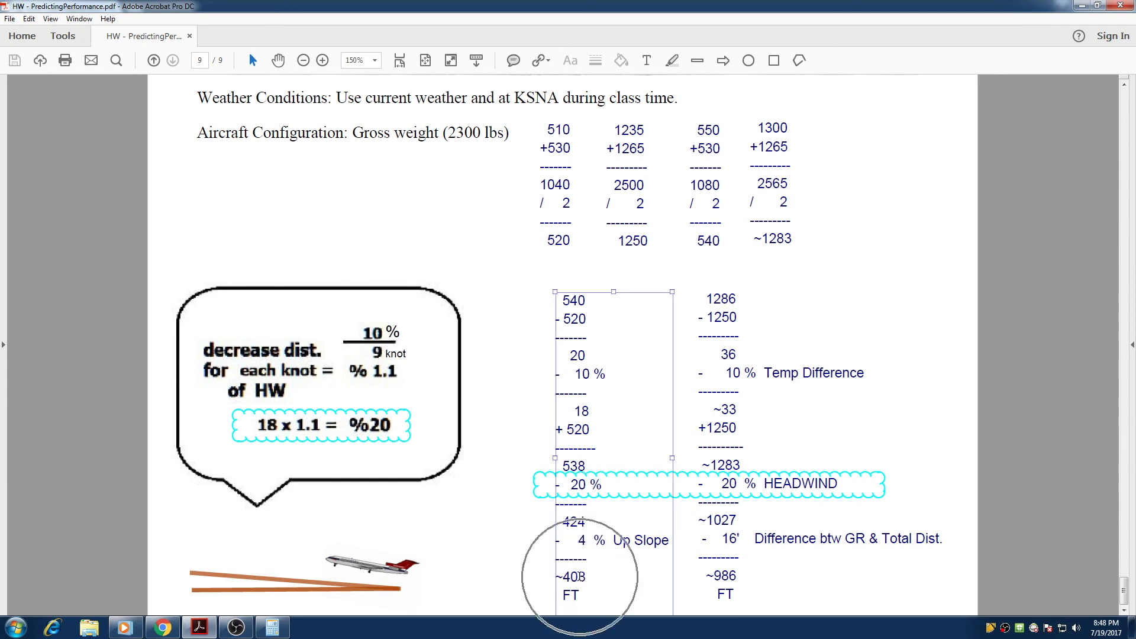
key(ctrl)
key(ctrl)
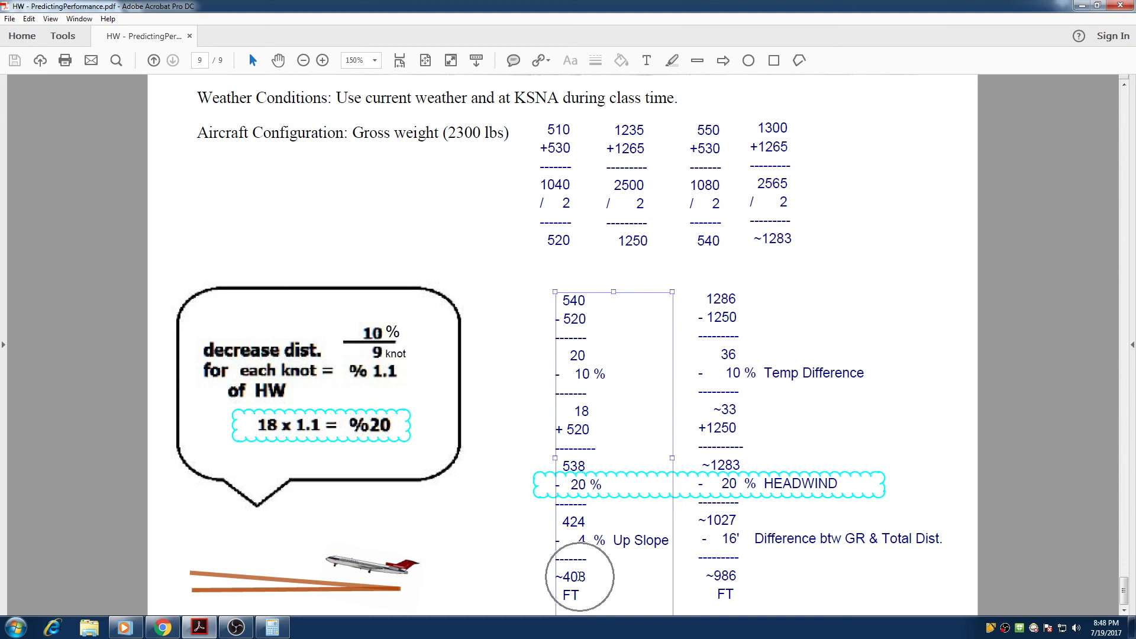
key(Escape)
Trace the total-distance column from the headwind-corrected figure through the ground-roll difference line to the final distance in feet
click(735, 554)
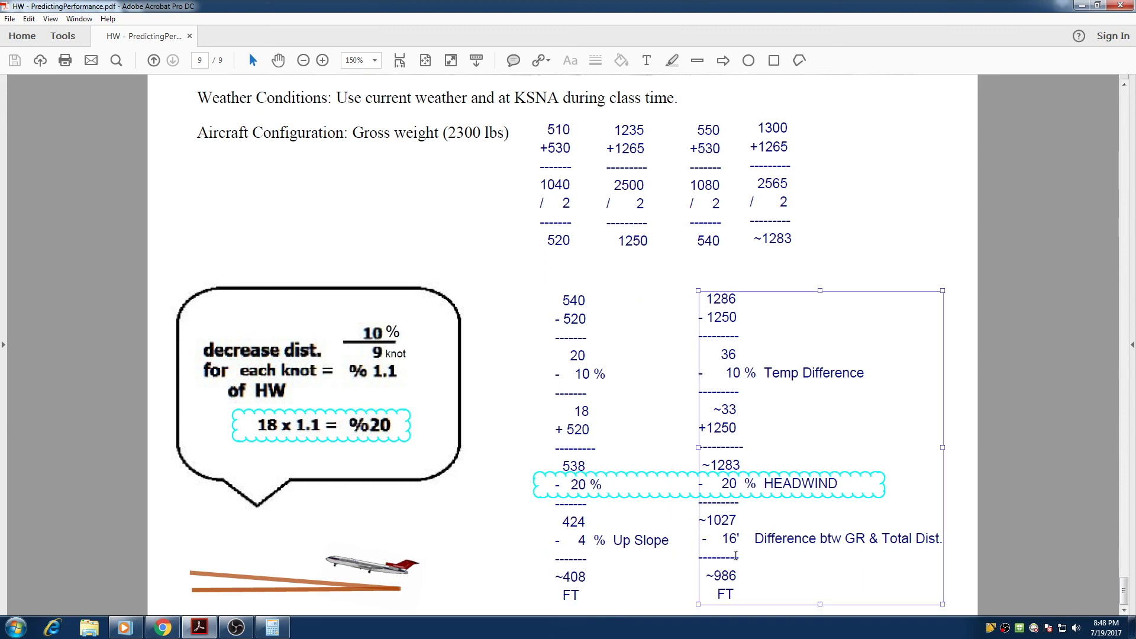
click(726, 524)
click(724, 526)
click(718, 524)
click(728, 540)
click(728, 541)
click(730, 577)
click(730, 578)
click(988, 472)
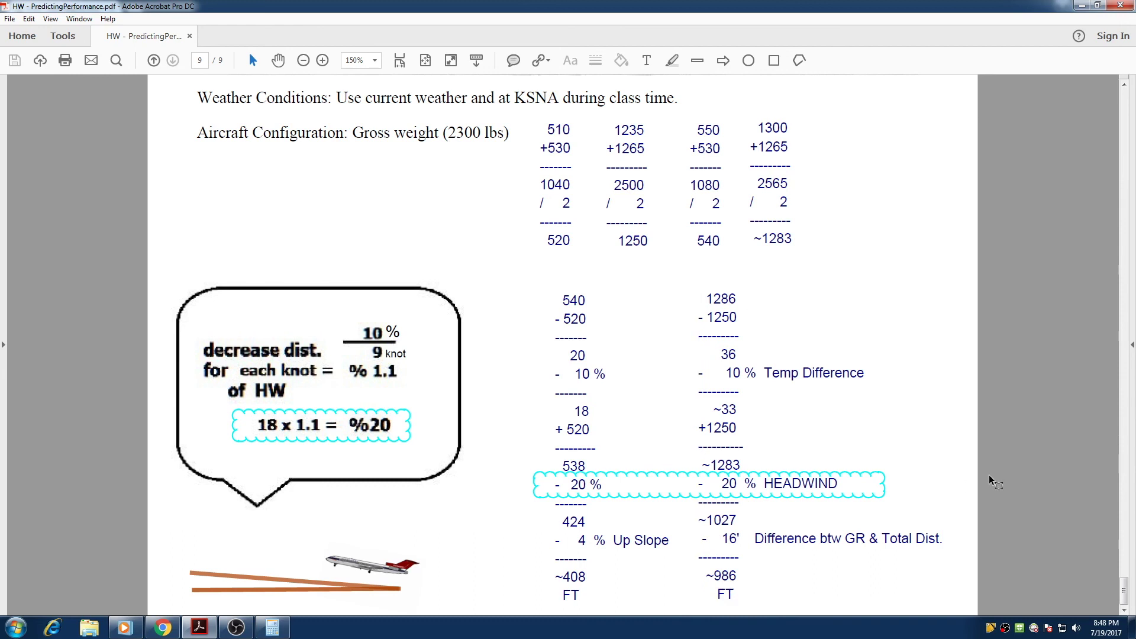